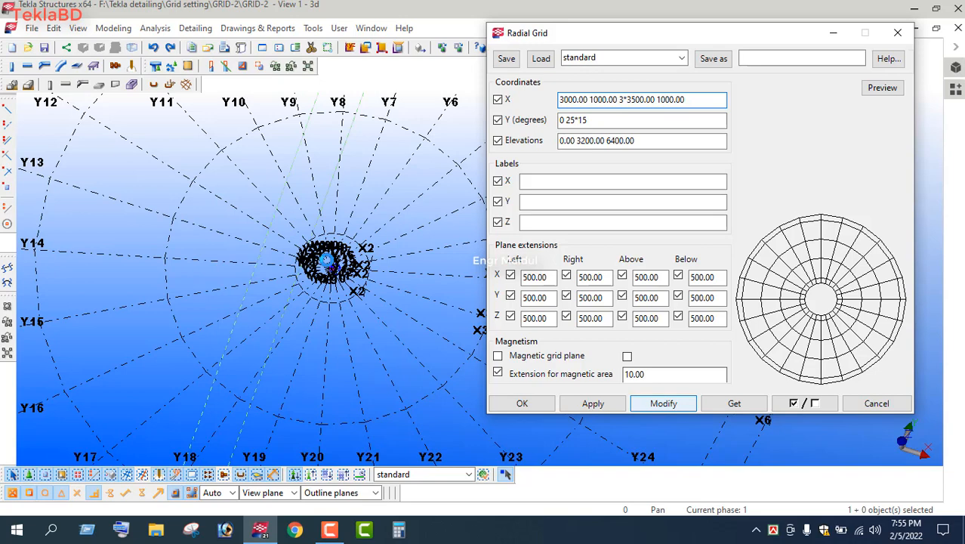
Set the first X coordinate of the radial grid to 5000 and apply the modification to the model.
scroll(326, 261, "up", 3)
scroll(334, 266, "down", 5)
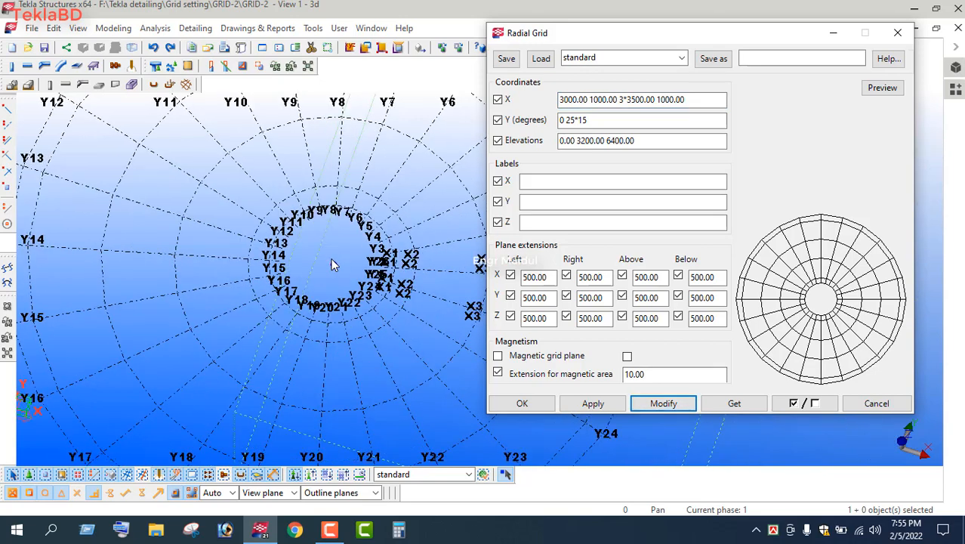
double_click(582, 100)
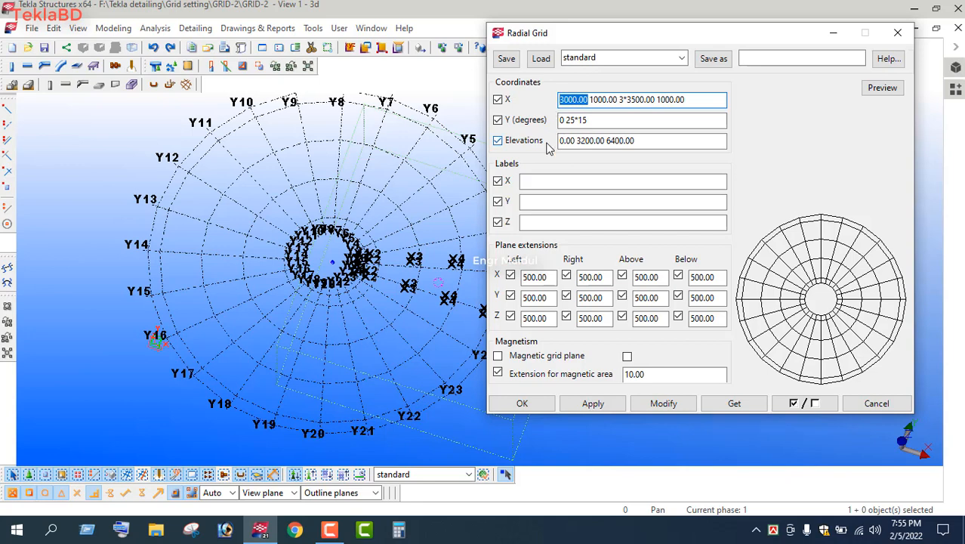
type("5000")
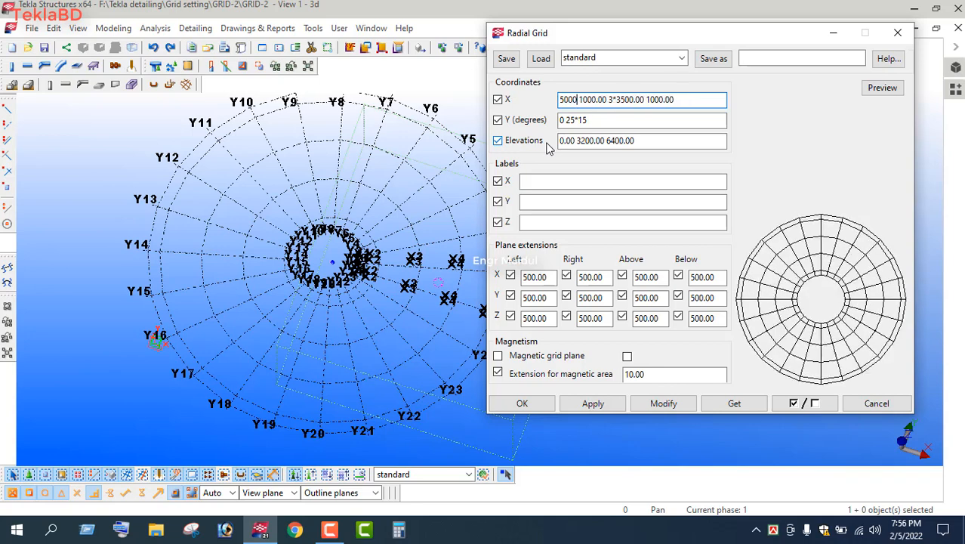
left_click(657, 402)
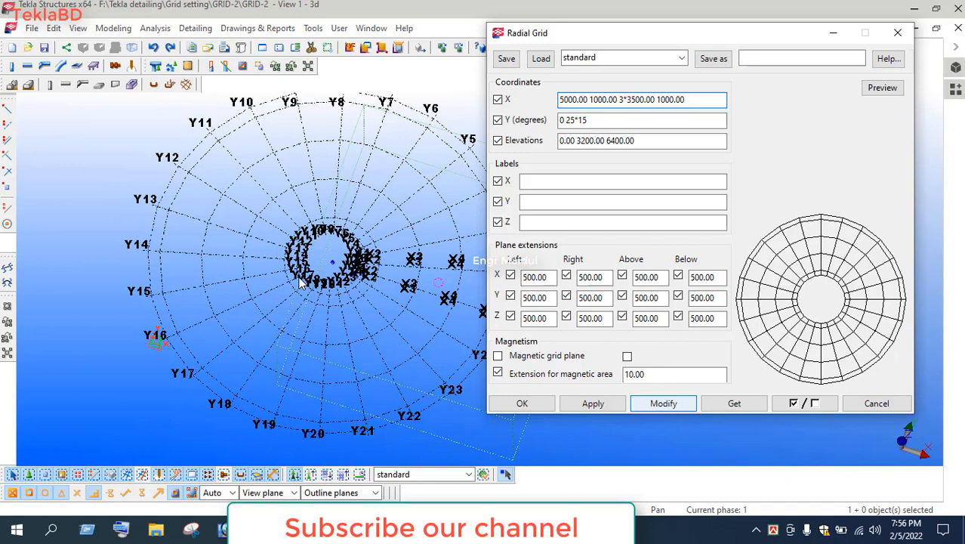
scroll(300, 281, "down", 5)
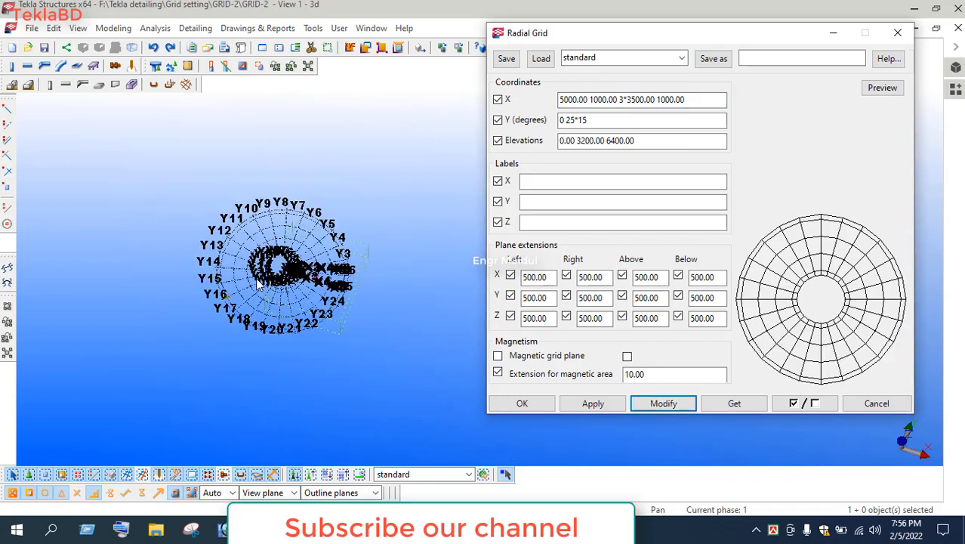
scroll(257, 284, "up", 10)
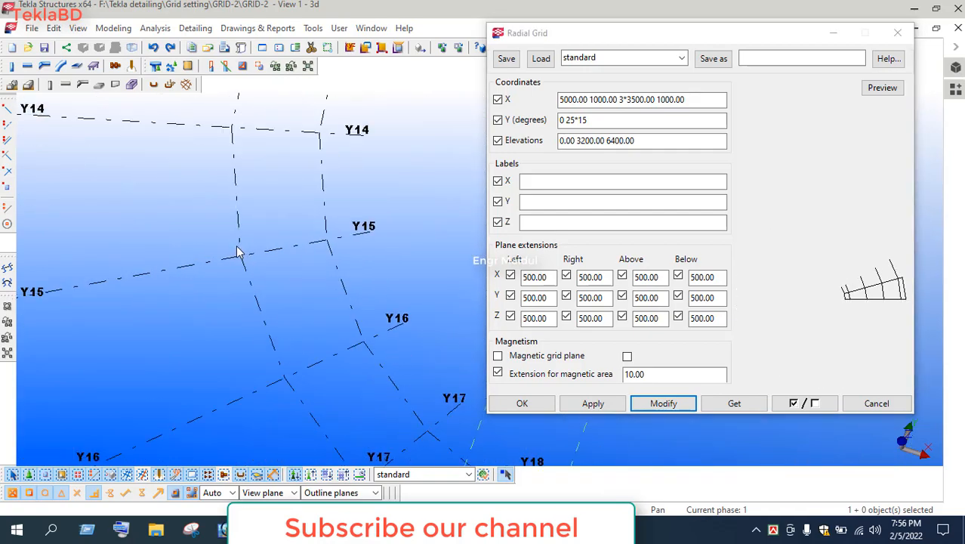
scroll(237, 251, "down", 6)
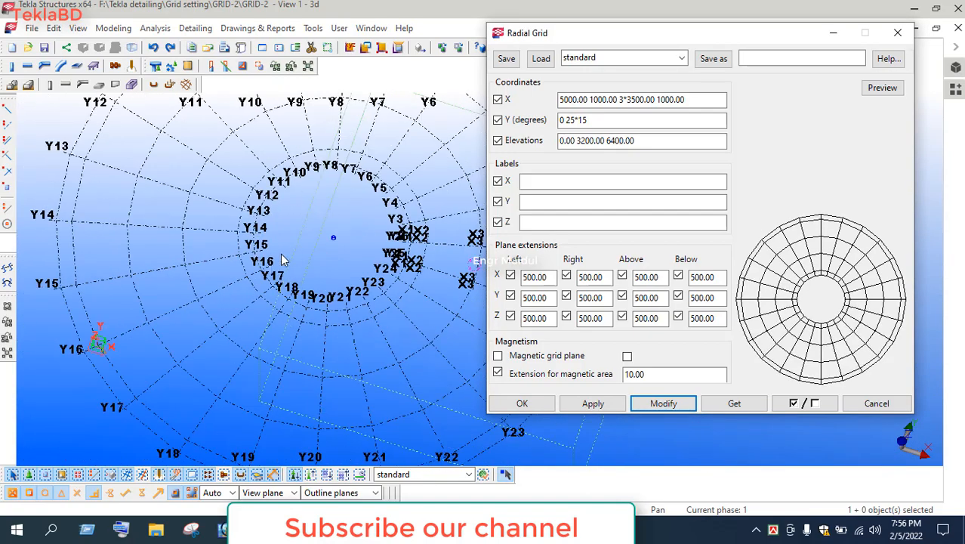
scroll(281, 260, "down", 4)
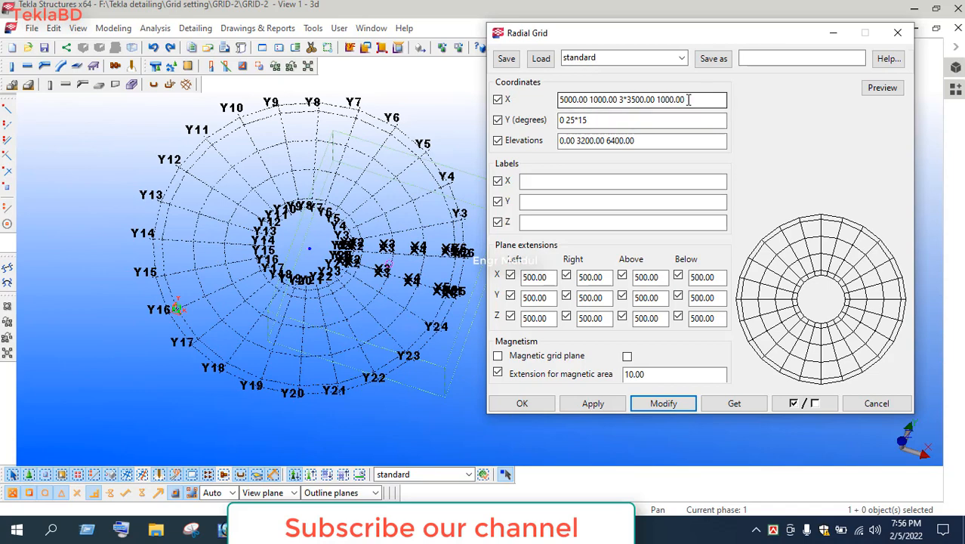
left_click_drag(688, 99, 589, 101)
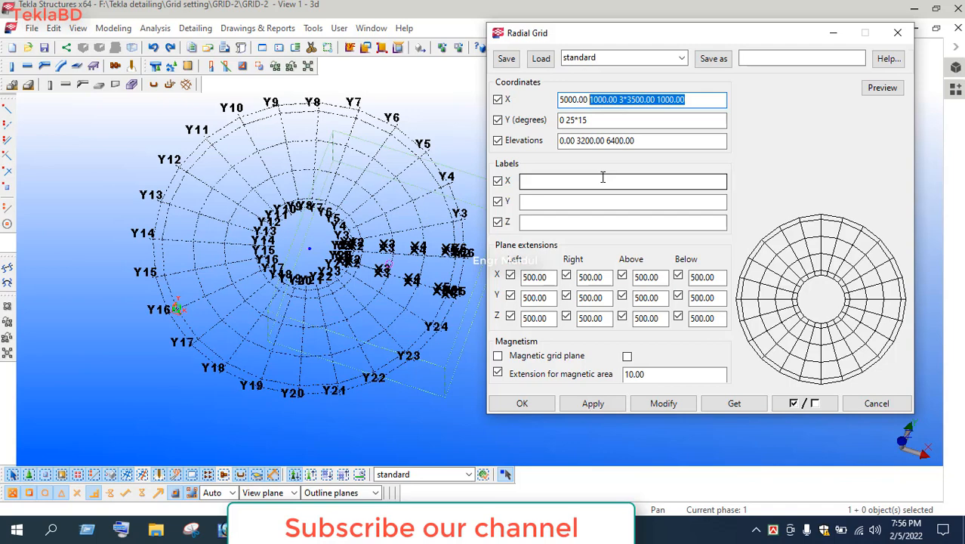
key("BackSpace")
type("3000")
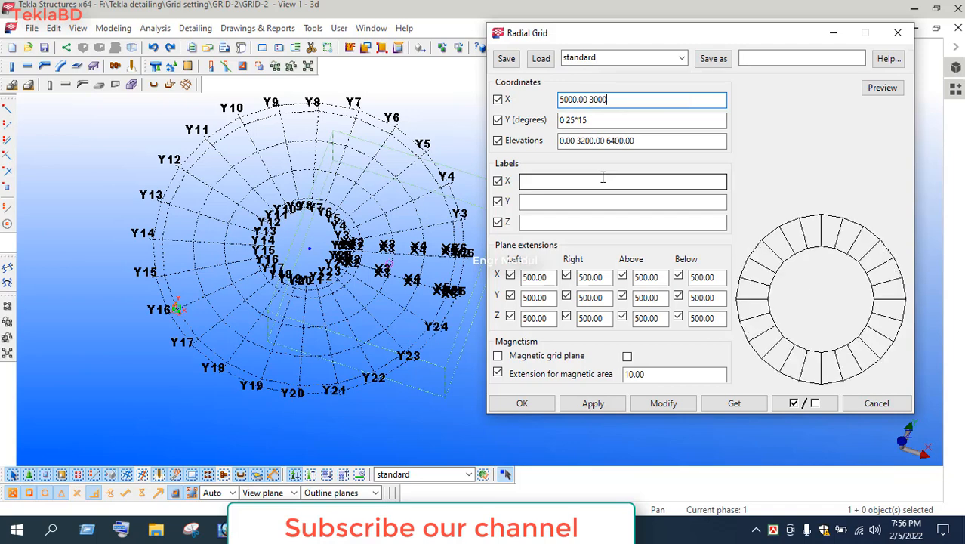
type(" 400")
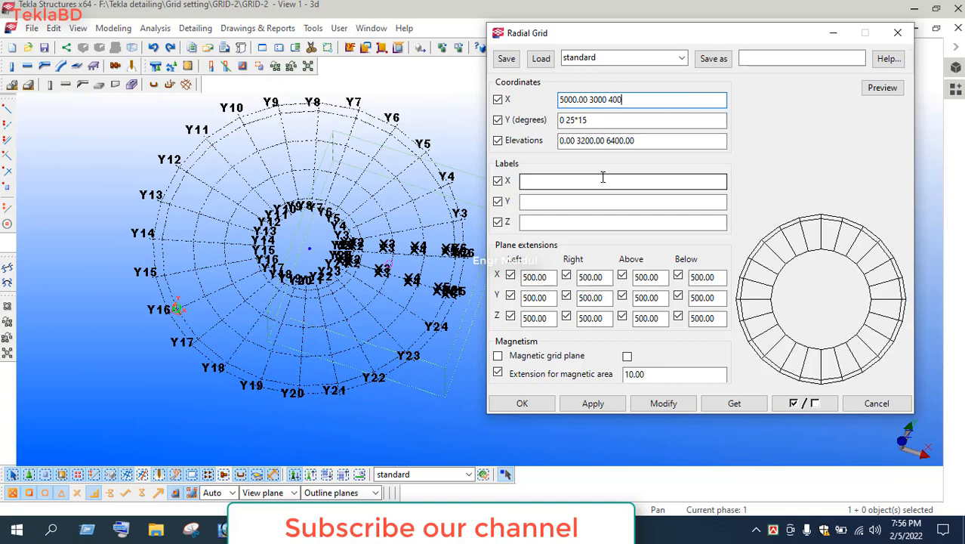
type("0 30000")
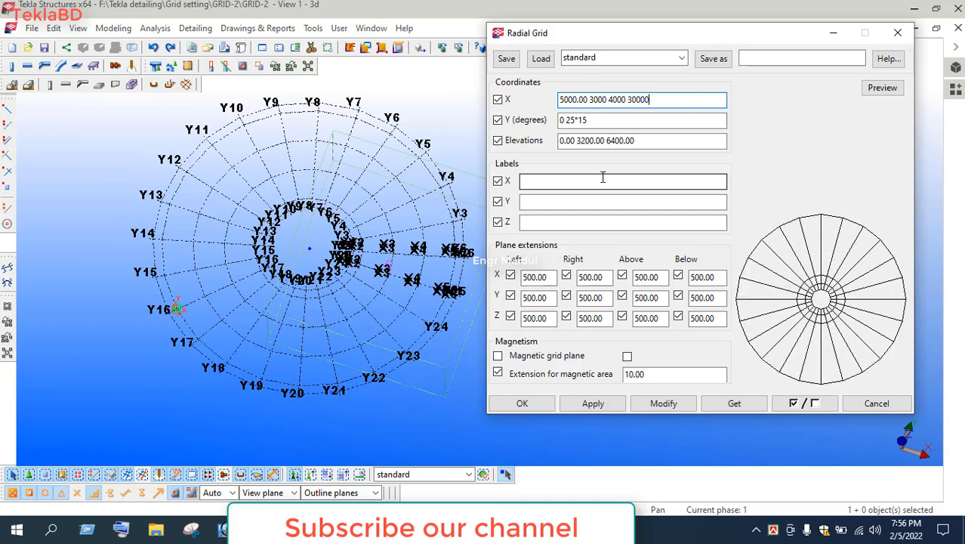
key("BackSpace")
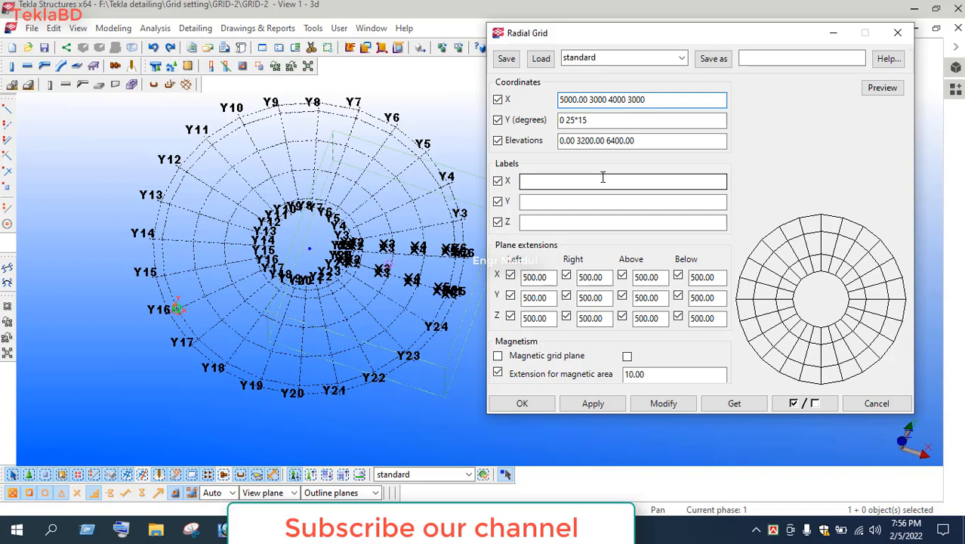
type("5000")
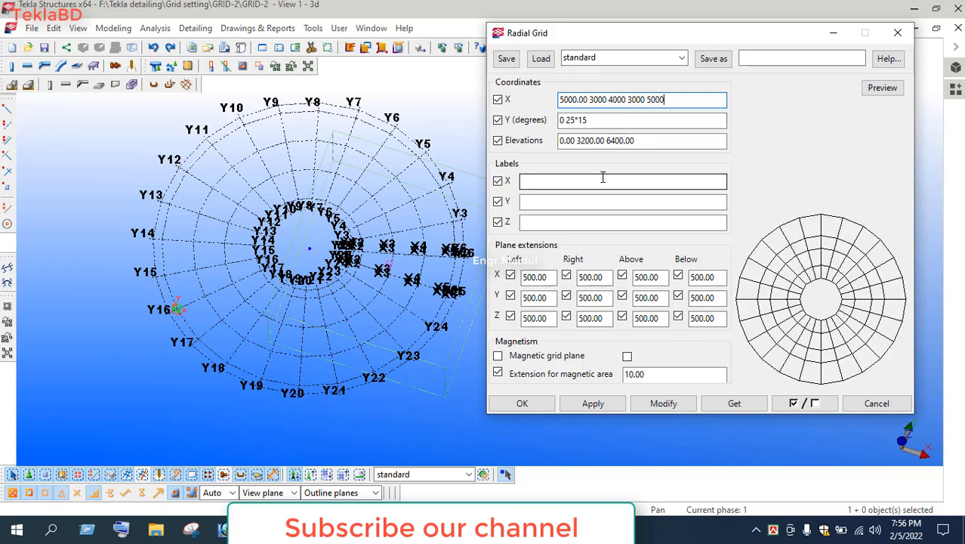
left_click(664, 404)
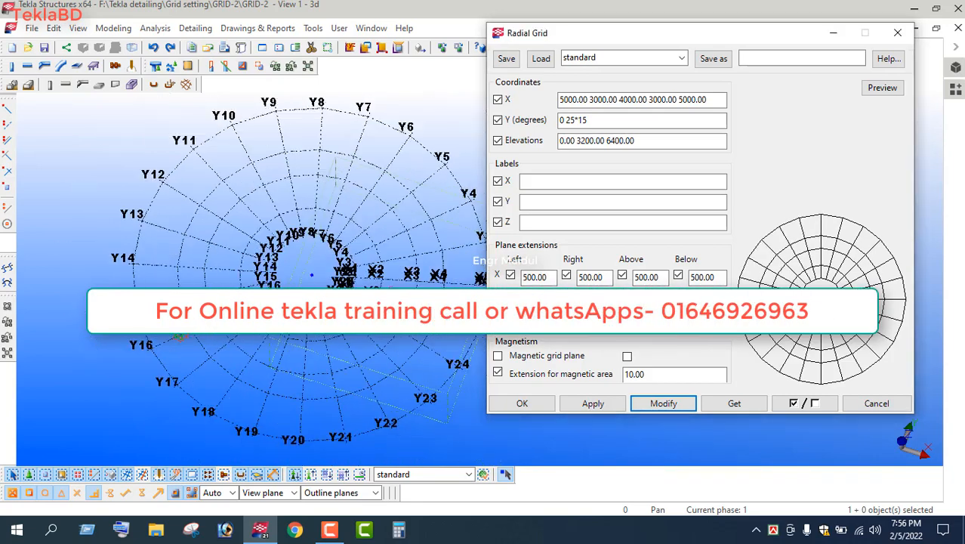
Replace all X coordinates after the first with a single 10000 spacing and modify the radial grid.
scroll(298, 299, "down", 2)
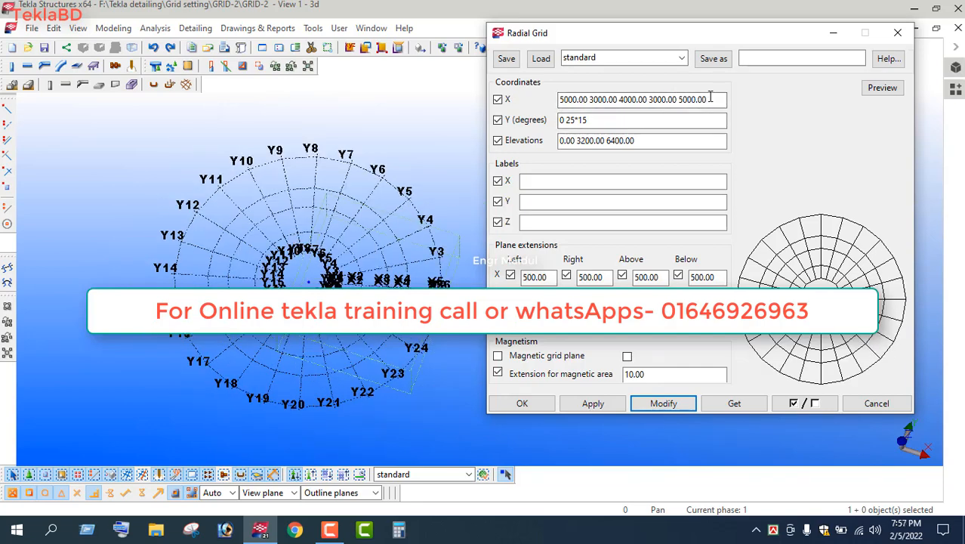
left_click_drag(706, 99, 597, 96)
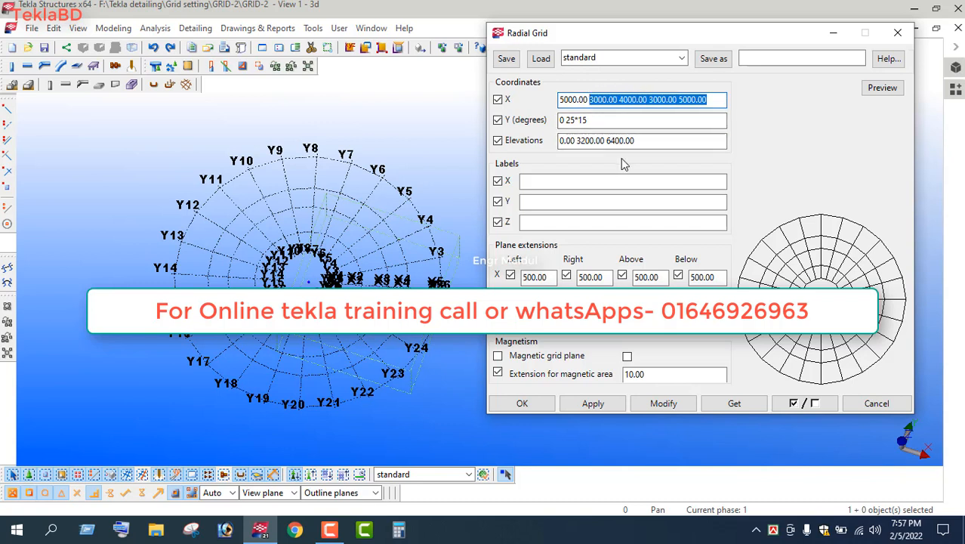
type("10000")
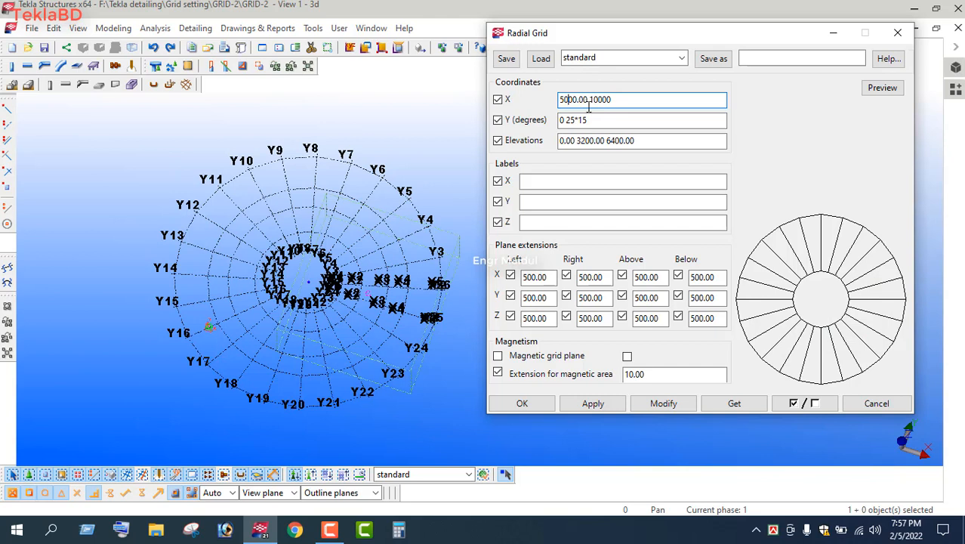
left_click(660, 404)
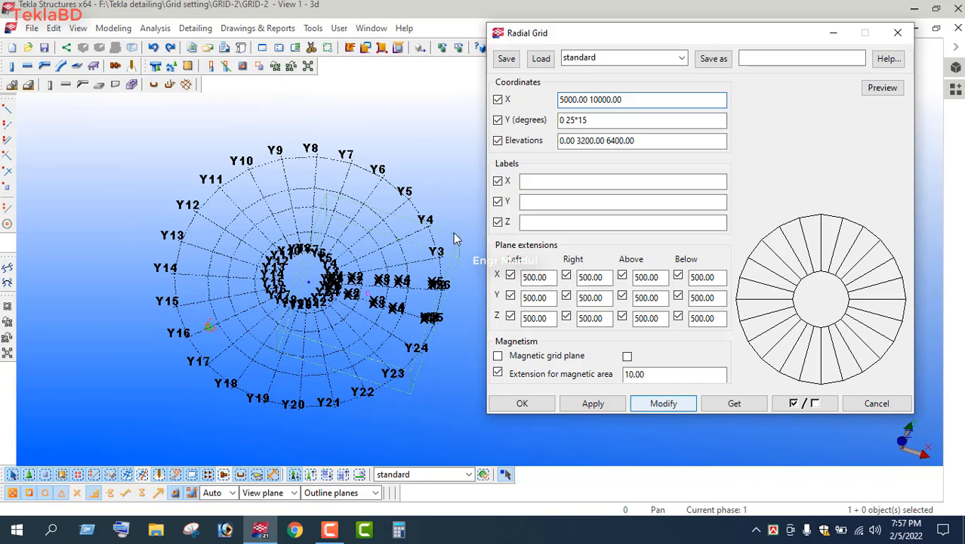
Enter A B as the X labels of the radial grid.
scroll(278, 272, "up", 5)
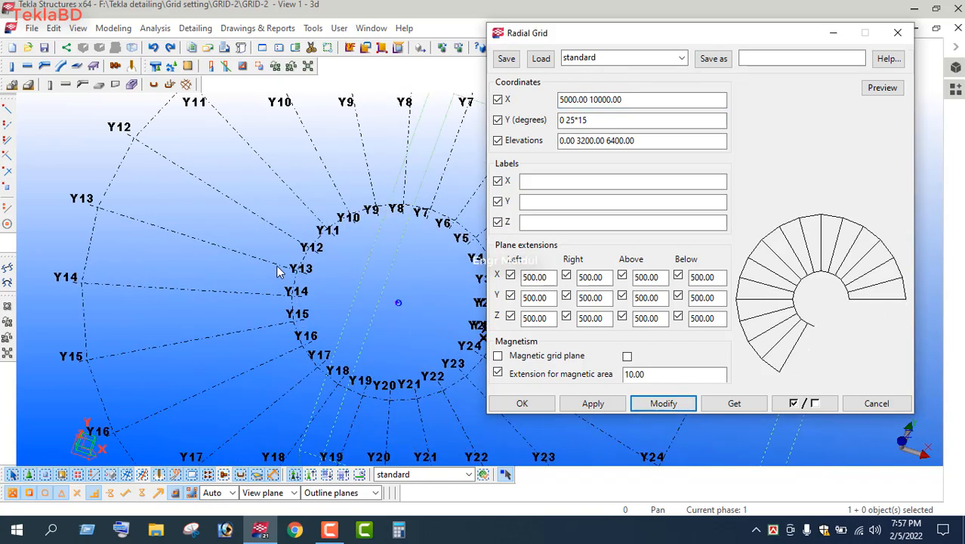
scroll(278, 272, "up", 2)
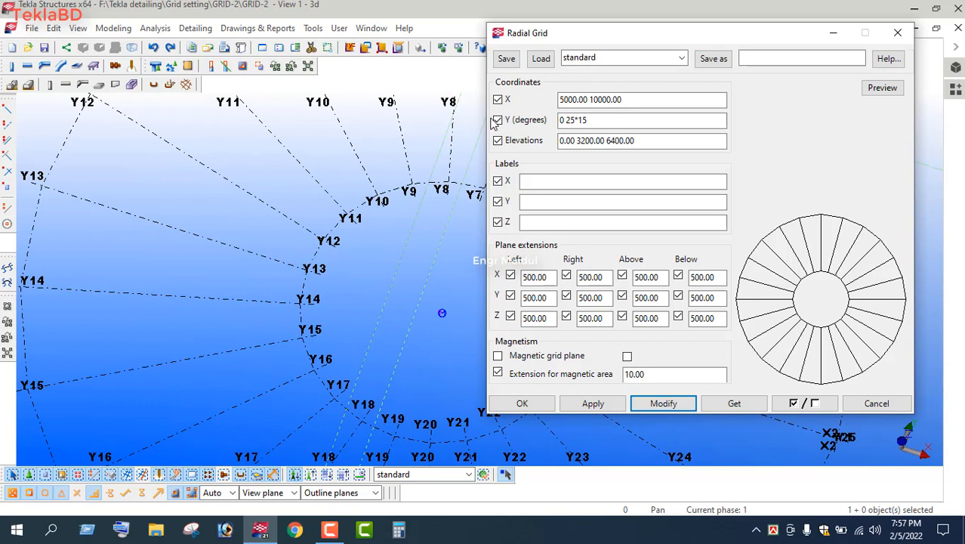
scroll(304, 287, "down", 3)
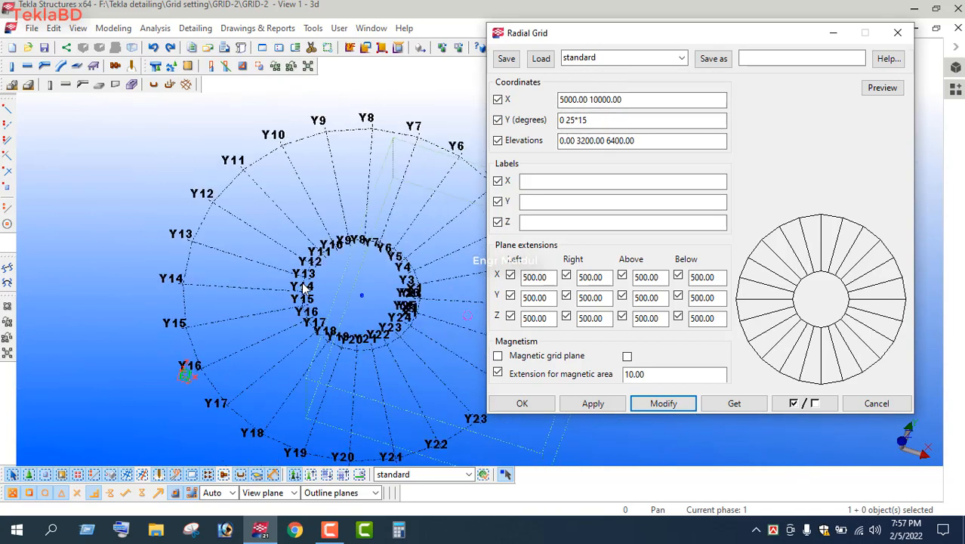
left_click(586, 142)
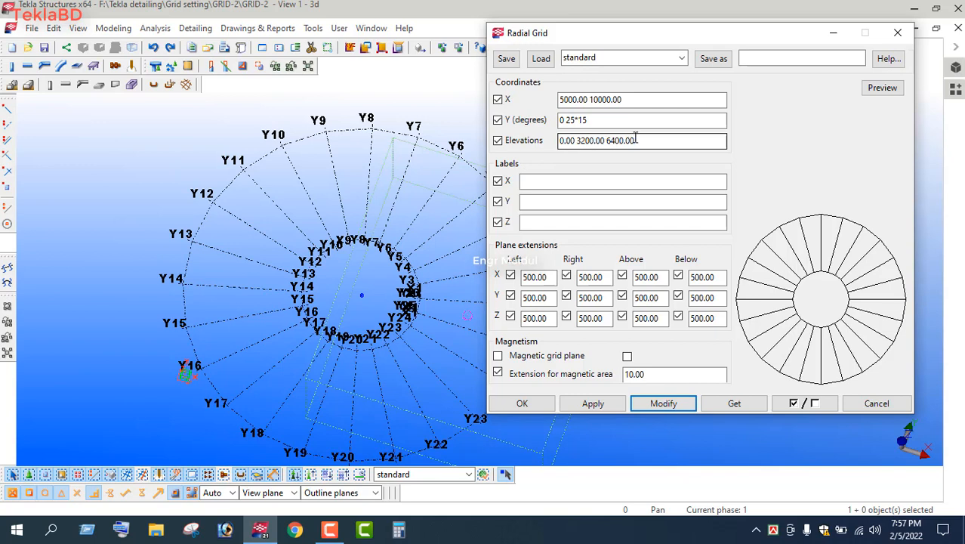
left_click(634, 141)
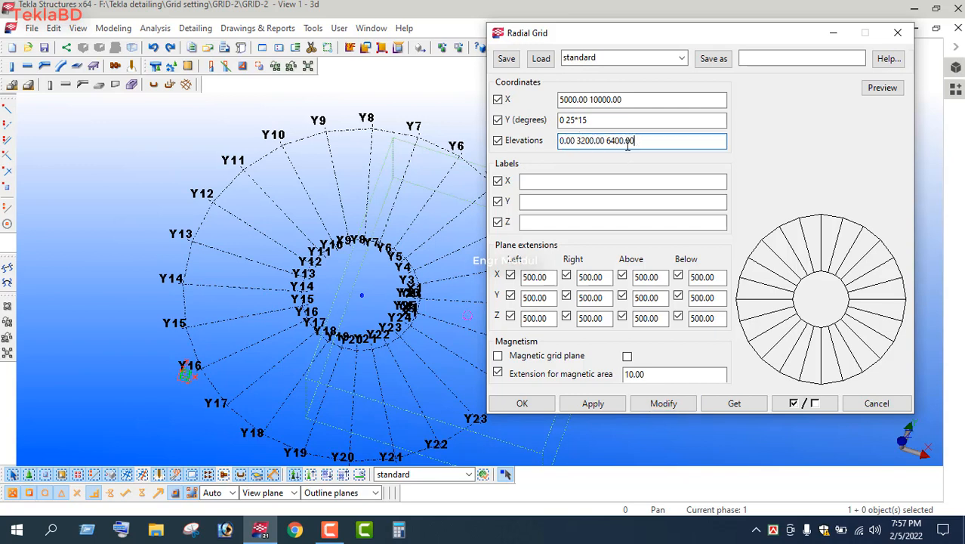
left_click(565, 181)
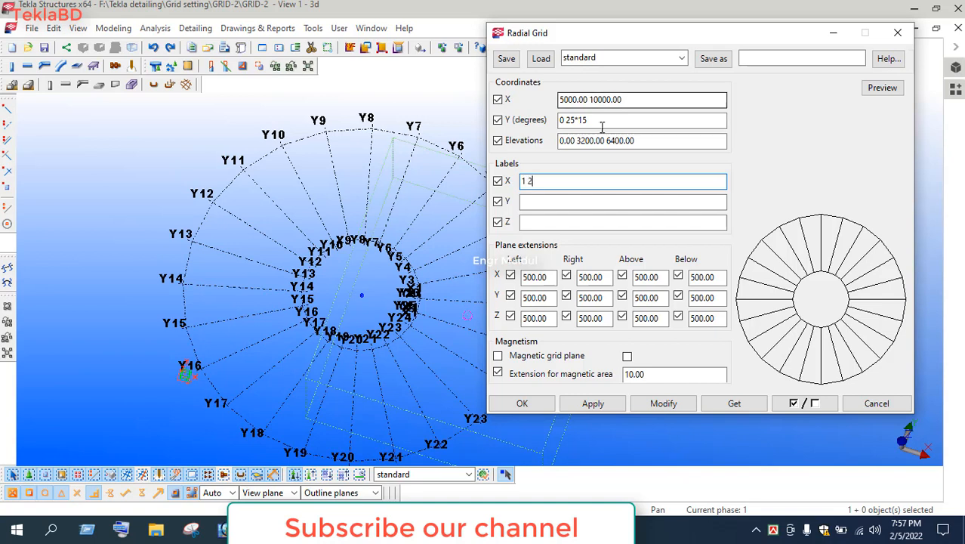
left_click(571, 201)
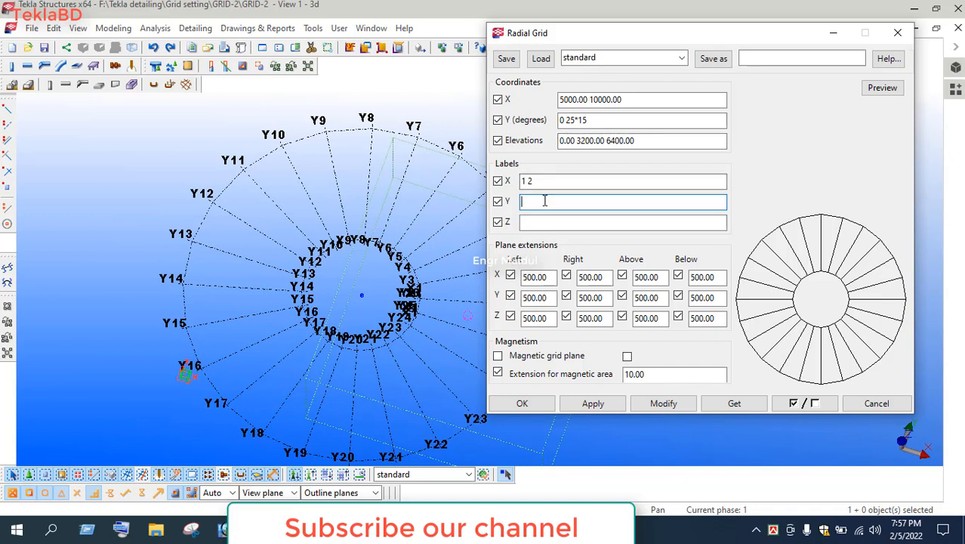
key("shift+Tab")
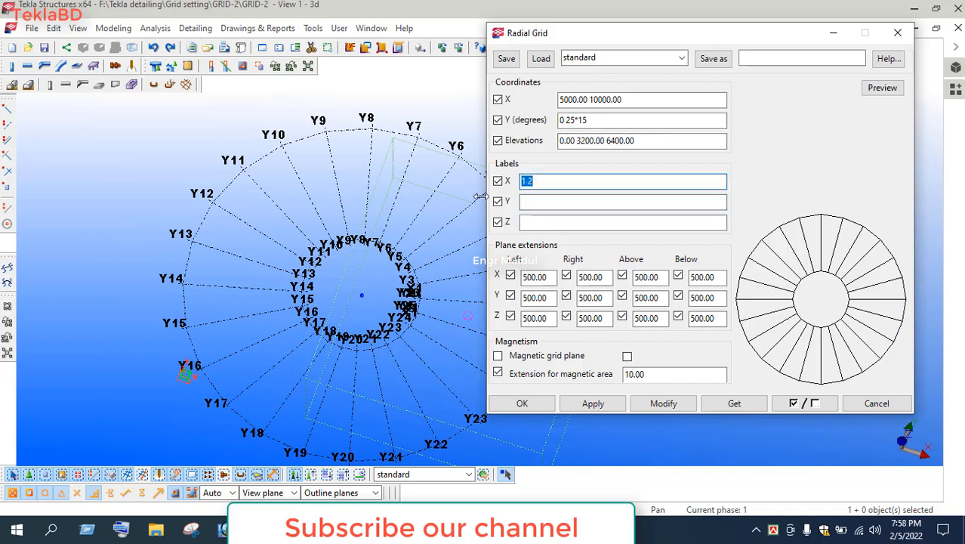
type("A B")
Enter the numbers 1 to 16, separated by spaces, as the Y labels and modify the radial grid.
left_click(534, 202)
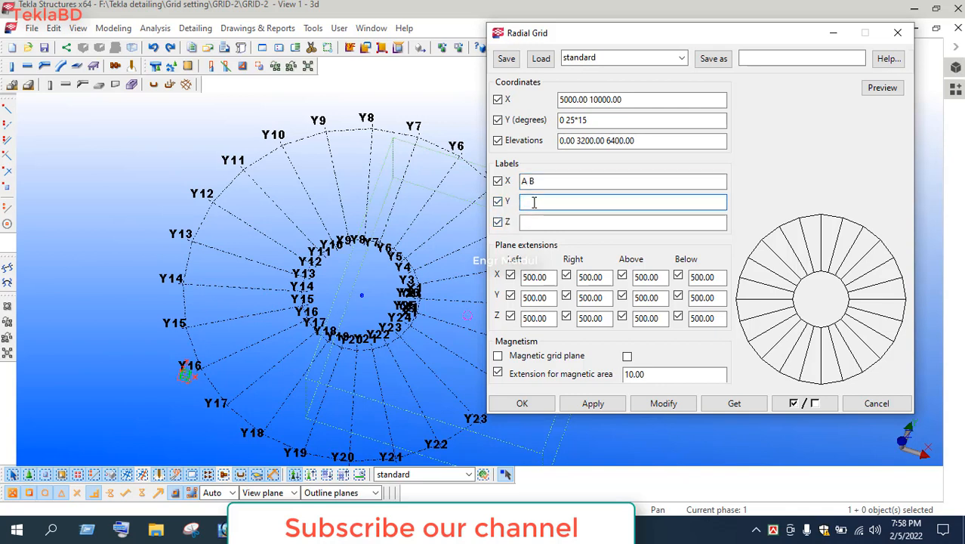
type("1 2 3 4")
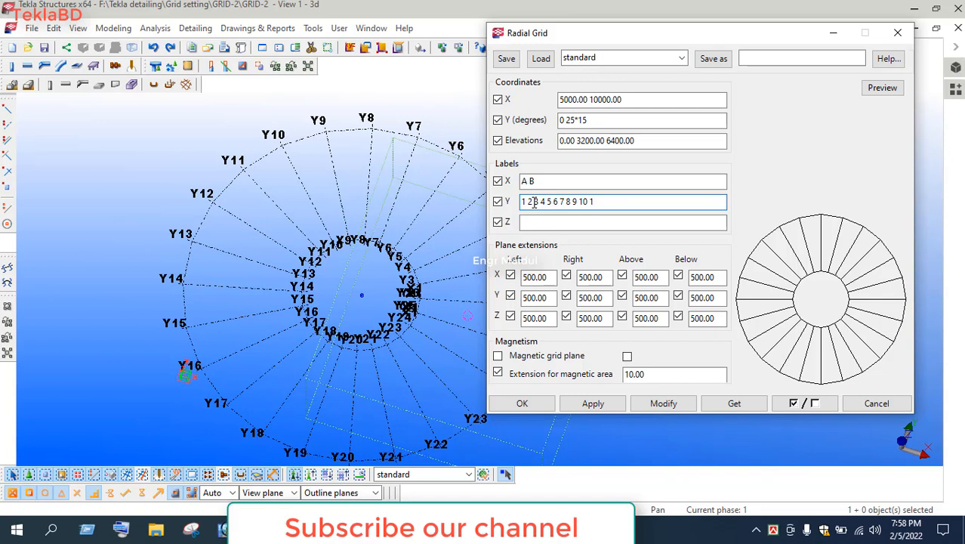
type("5 6 7 8 9 10 11 12 13 14 15")
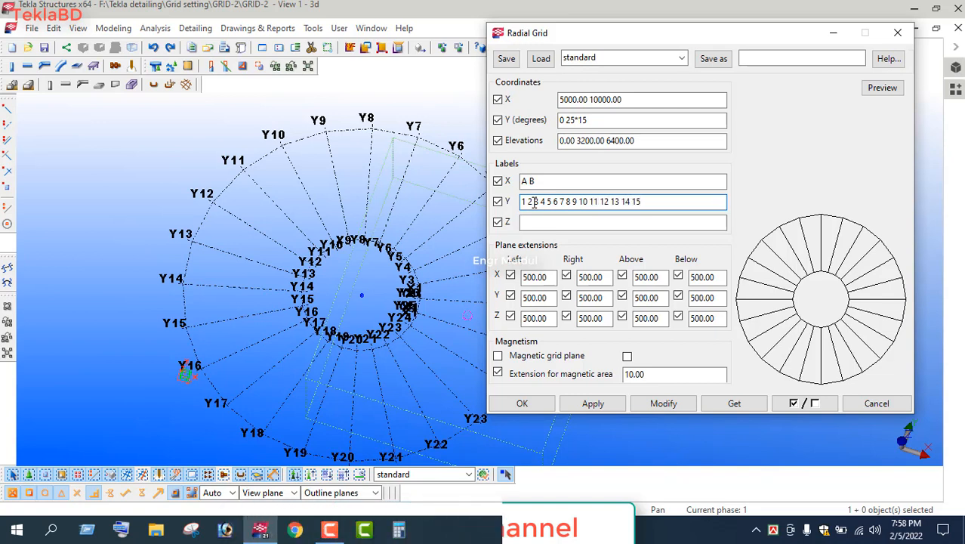
type(" 16")
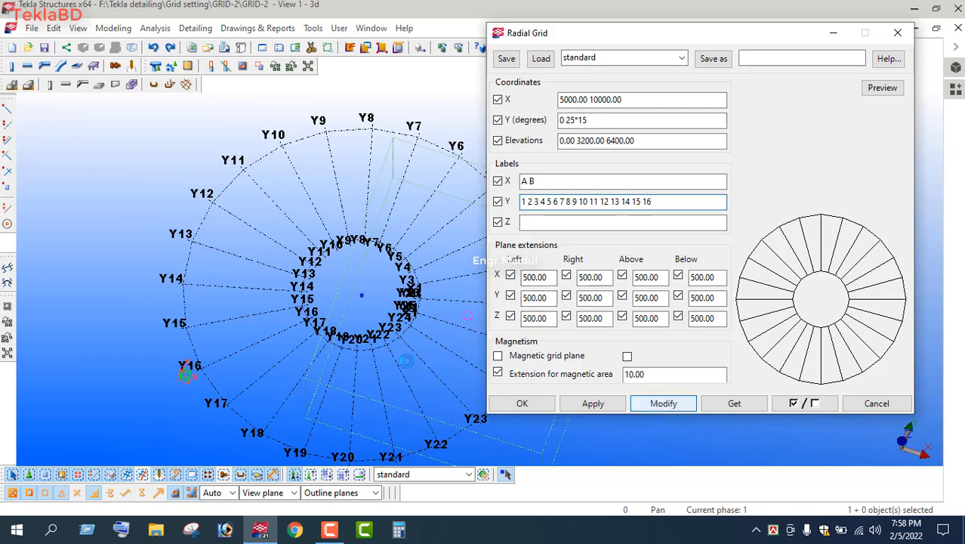
left_click(664, 403)
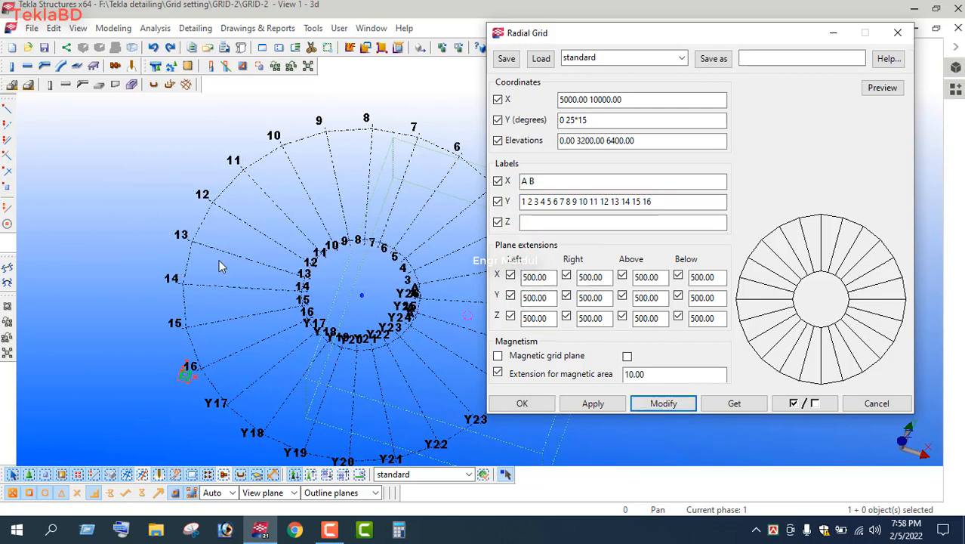
scroll(205, 282, "down", 1)
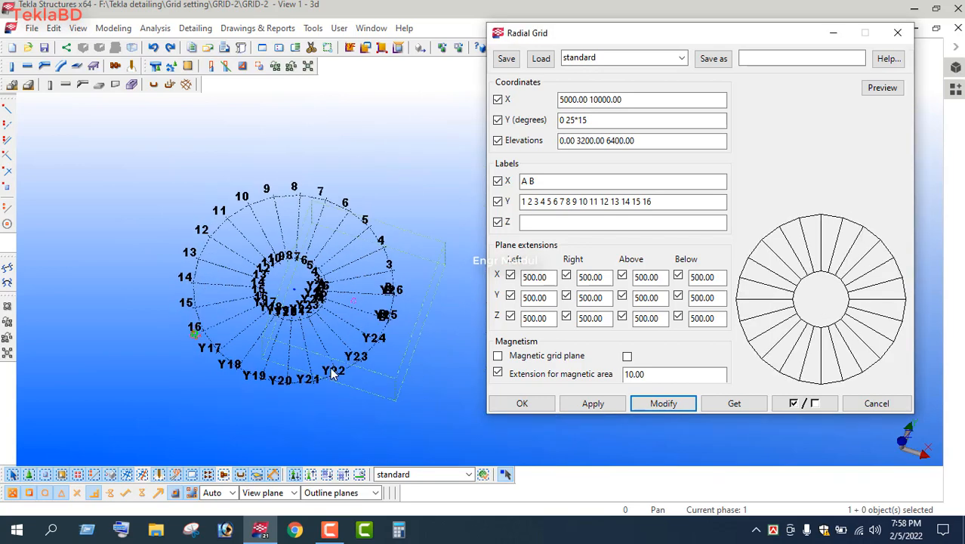
scroll(361, 367, "up", 2)
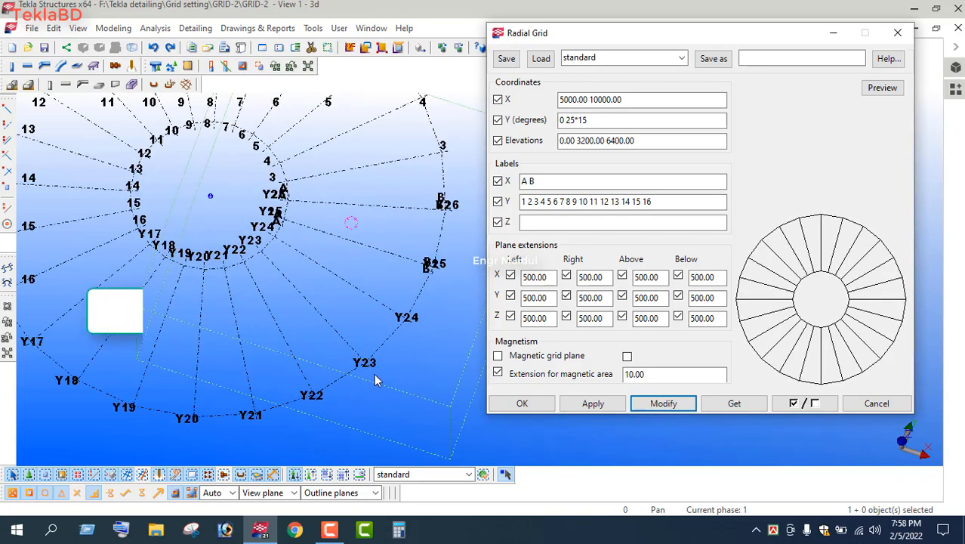
scroll(373, 373, "down", 1)
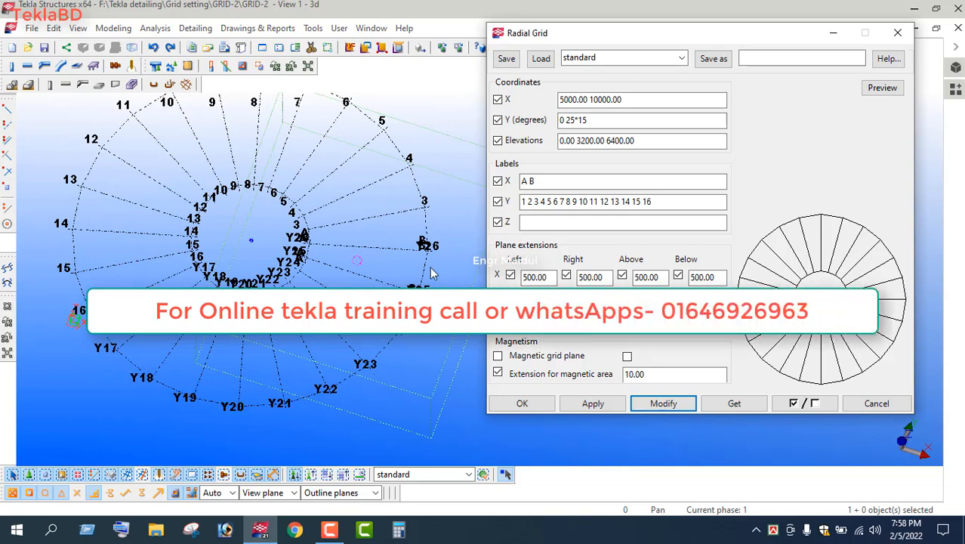
Append the numbers 17 to 26, separated by spaces, to the Y labels and modify the radial grid.
scroll(430, 274, "up", 5)
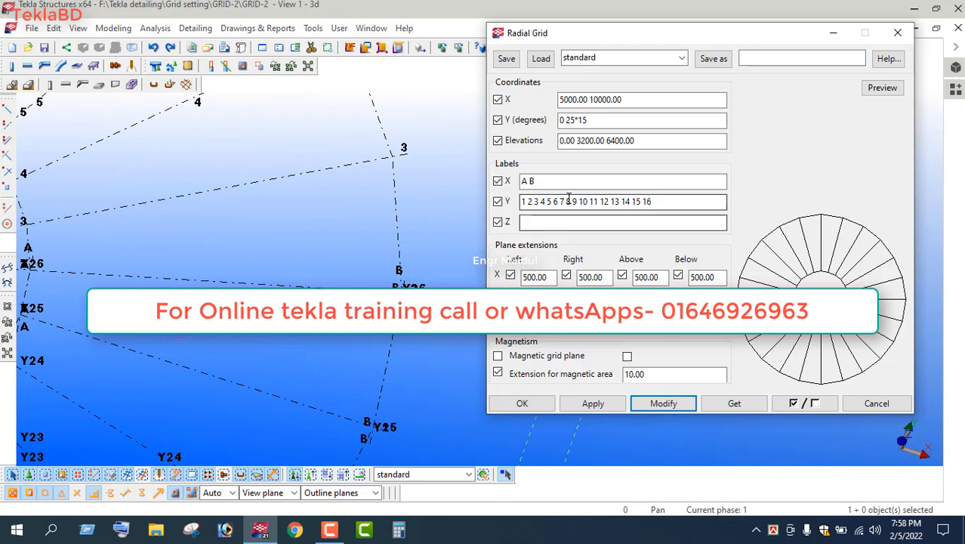
left_click(662, 203)
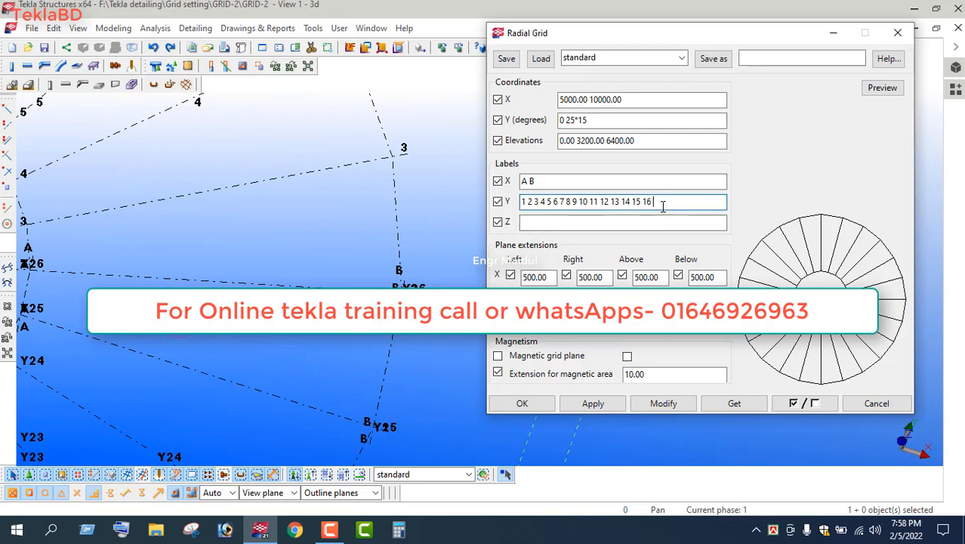
type("17 18 19 20 21 22 23")
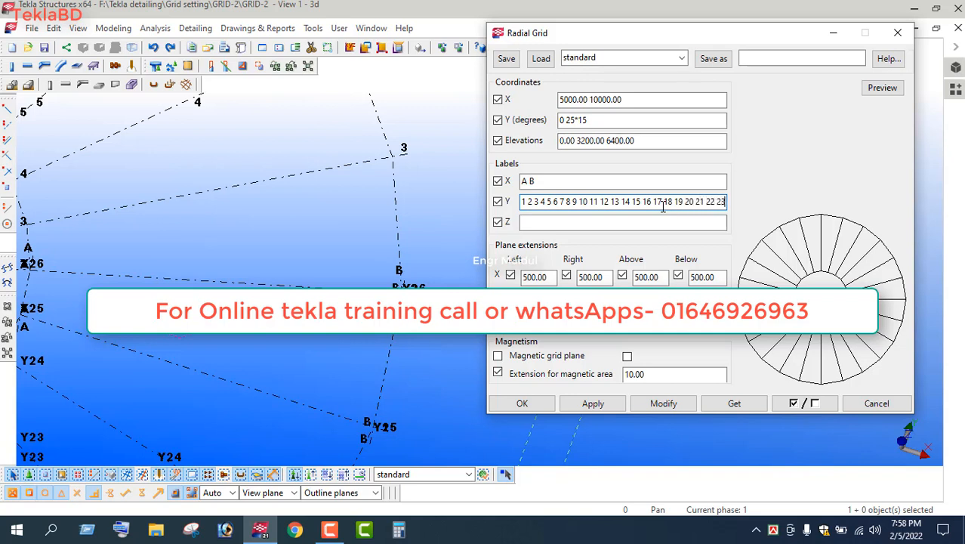
type(" 24 25")
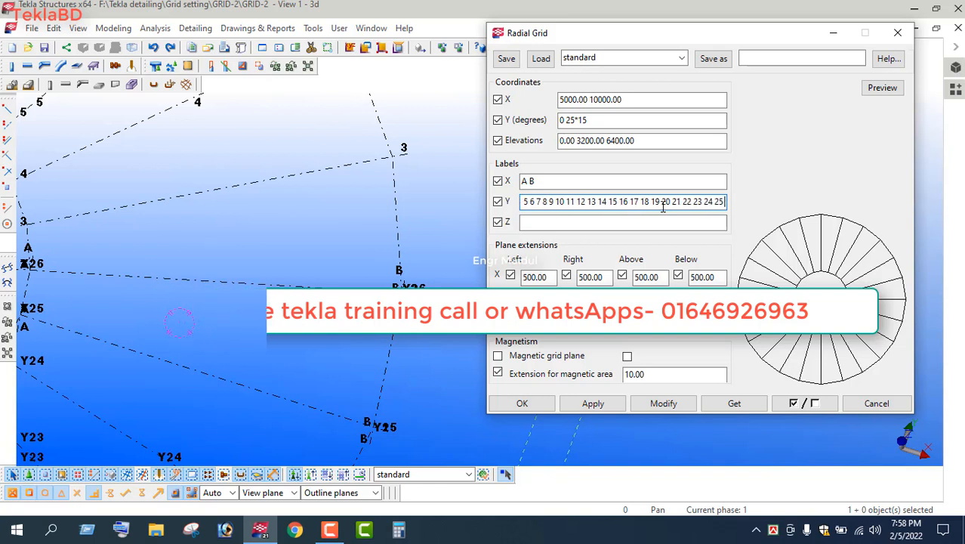
type(" 26")
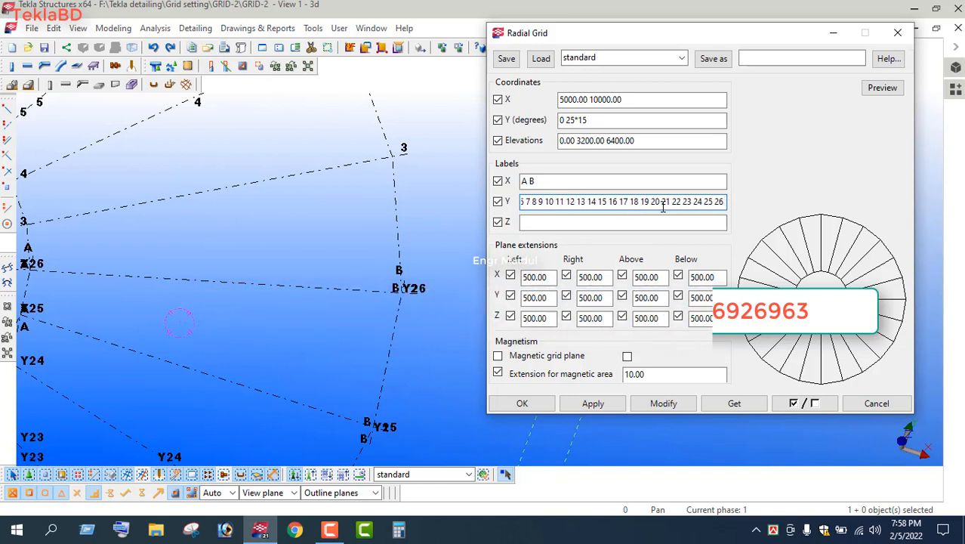
left_click(659, 403)
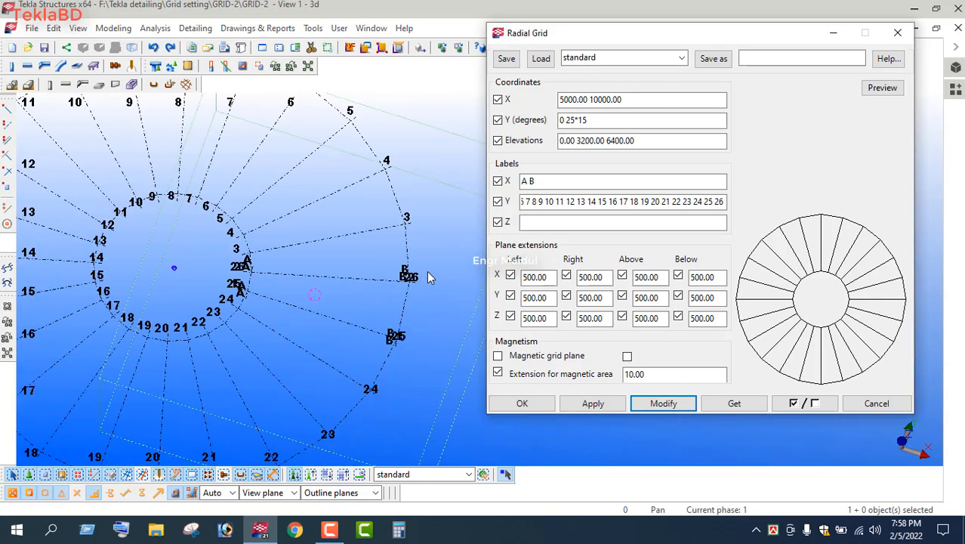
Examine the number and letter labels around the inner and outer rings of the radial grid, especially where labels overlap.
scroll(219, 326, "up", 5)
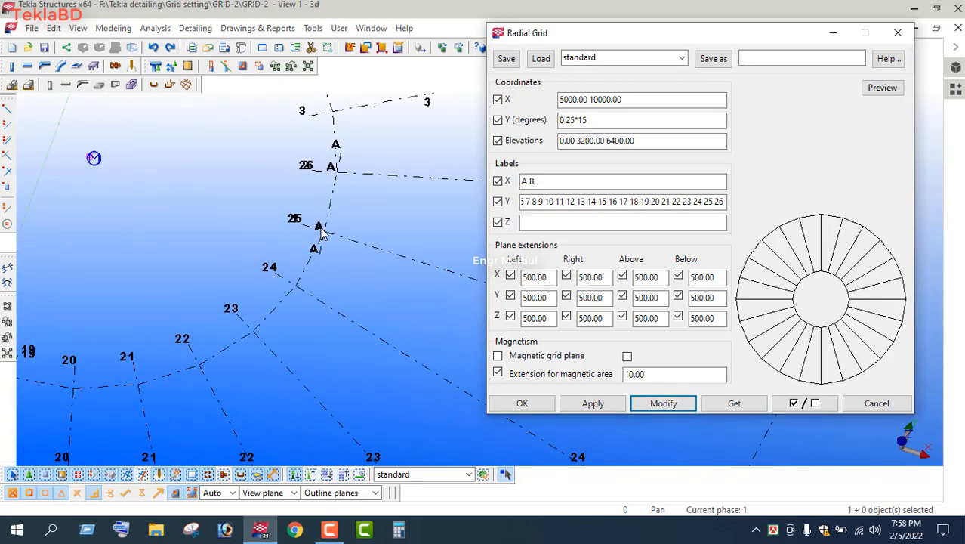
scroll(321, 234, "down", 8)
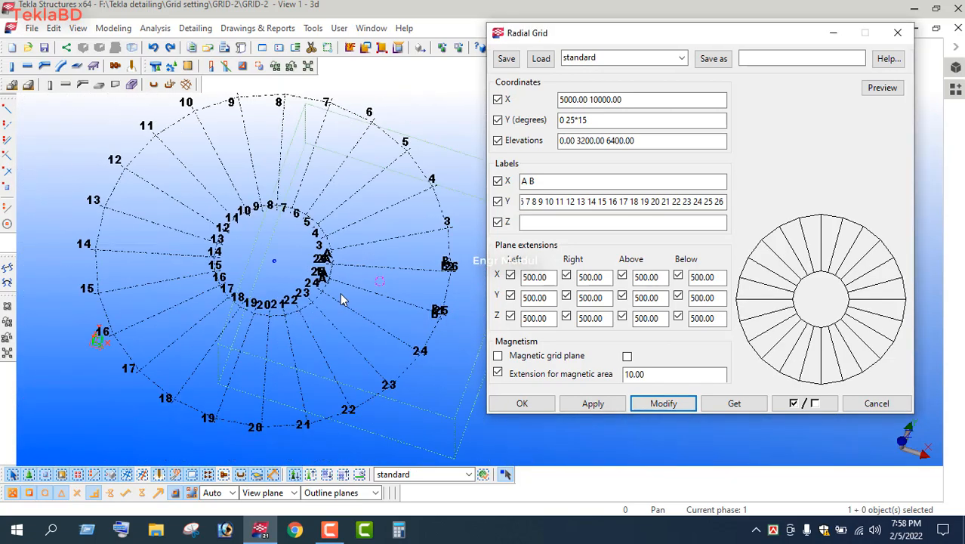
scroll(340, 292, "up", 6)
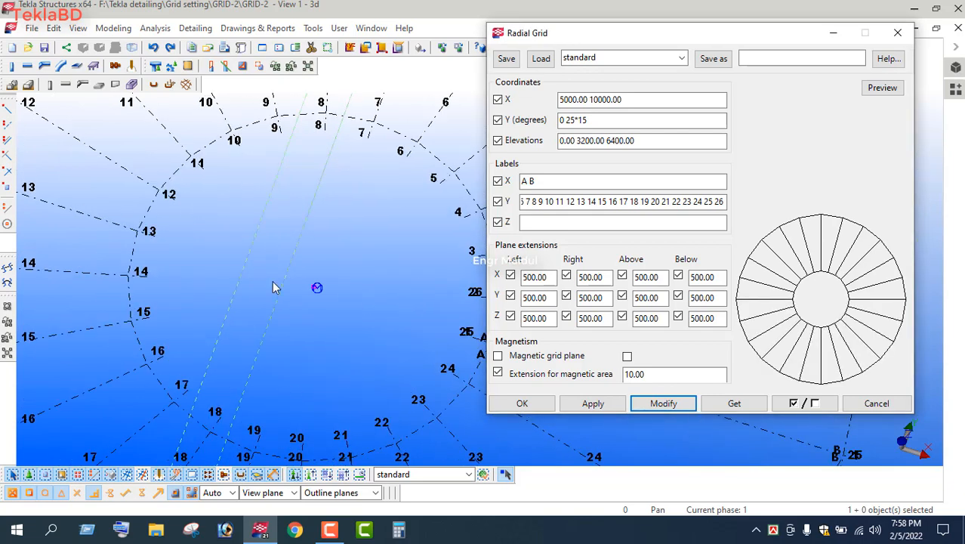
scroll(231, 283, "down", 4)
scroll(306, 311, "up", 6)
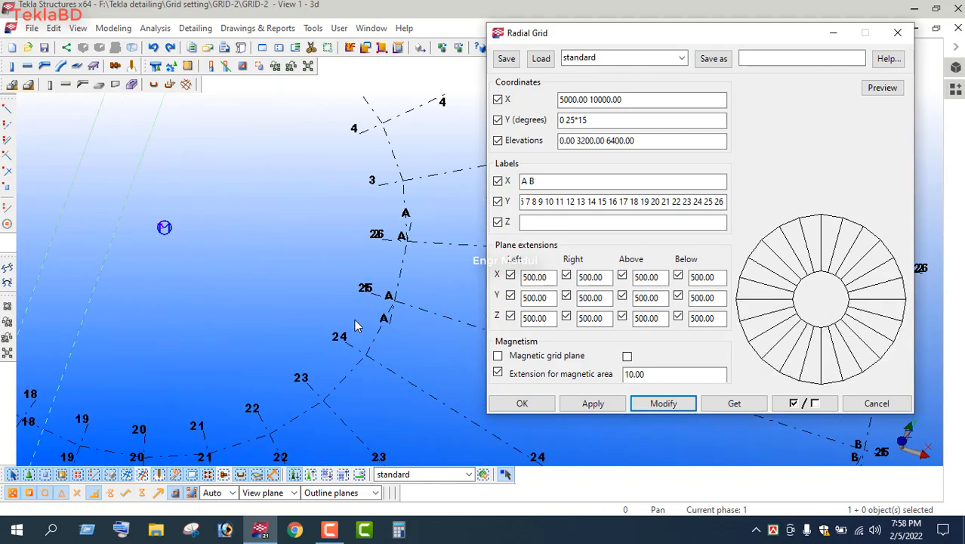
scroll(357, 325, "up", 3)
scroll(279, 296, "down", 5)
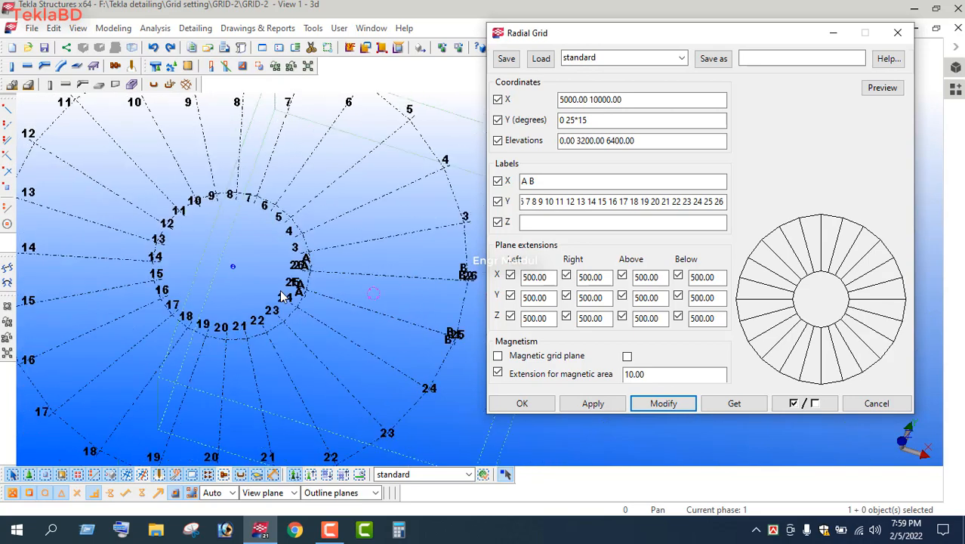
left_click(477, 289)
scroll(446, 272, "up", 5)
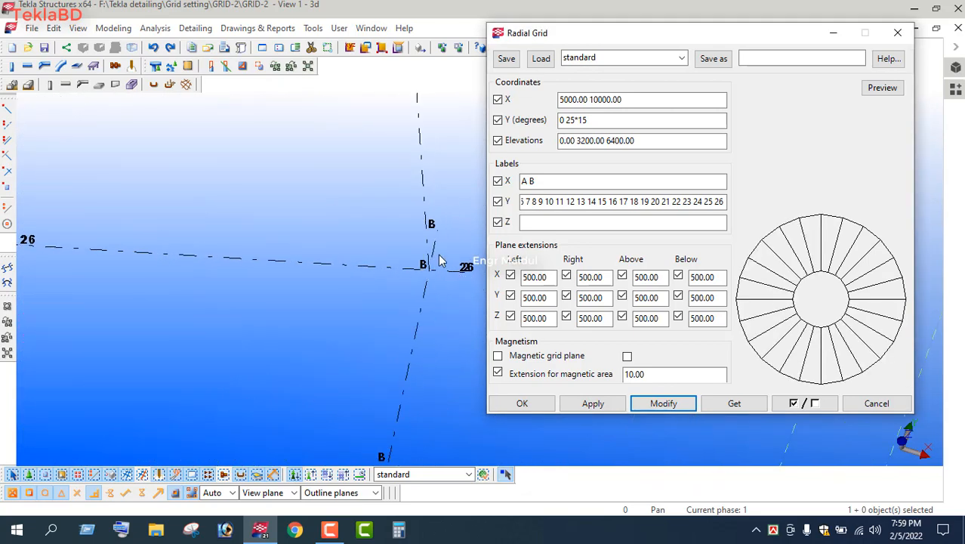
scroll(433, 276, "down", 5)
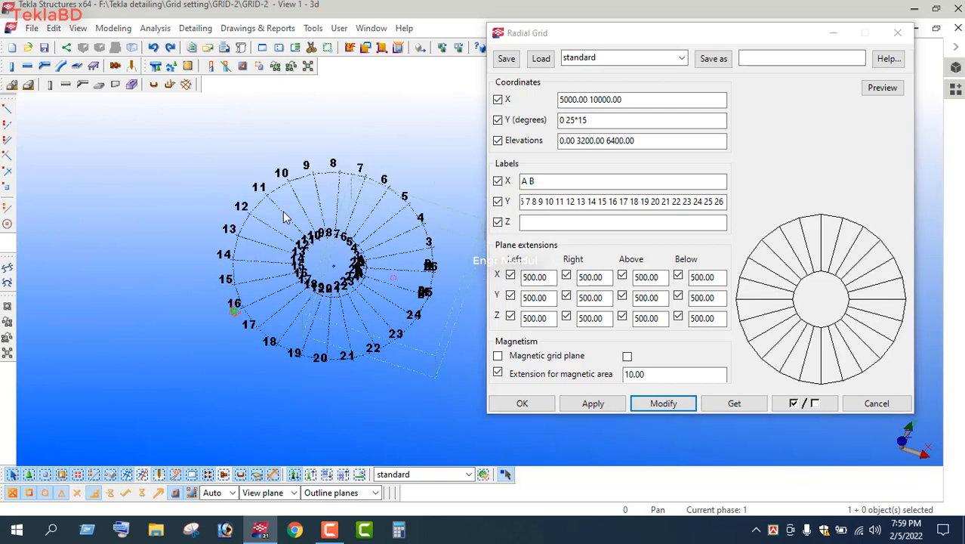
scroll(285, 218, "up", 3)
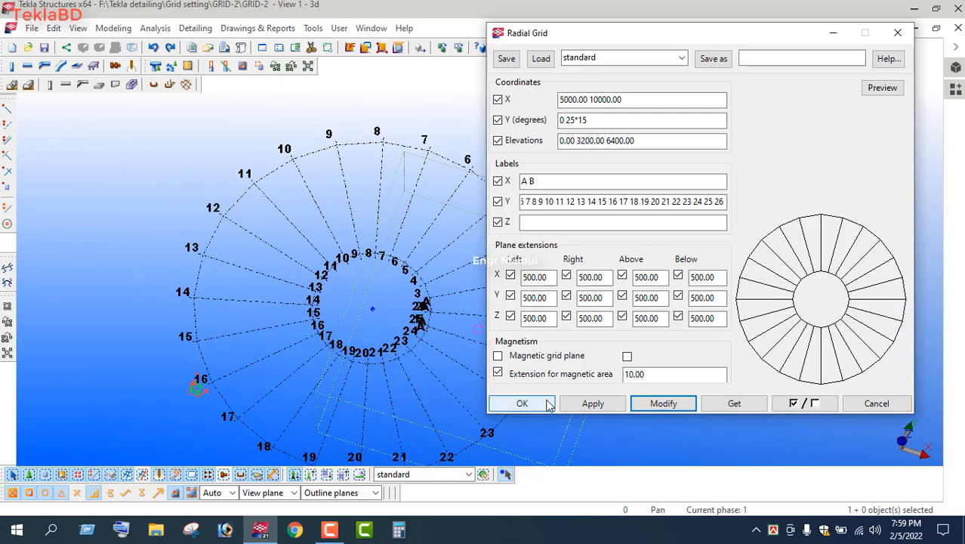
Apply the radial grid settings and close the grid properties.
left_click(592, 404)
left_click(520, 403)
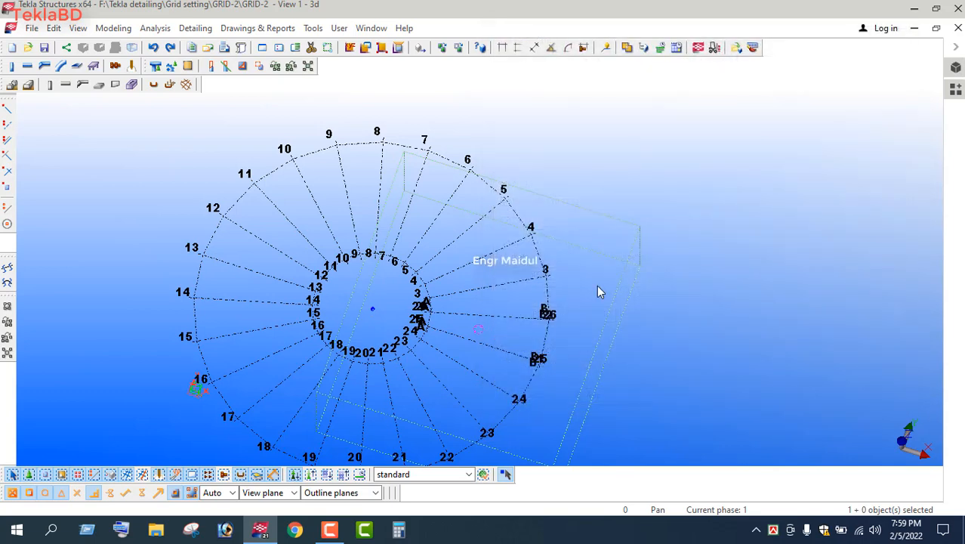
scroll(483, 317, "down", 1)
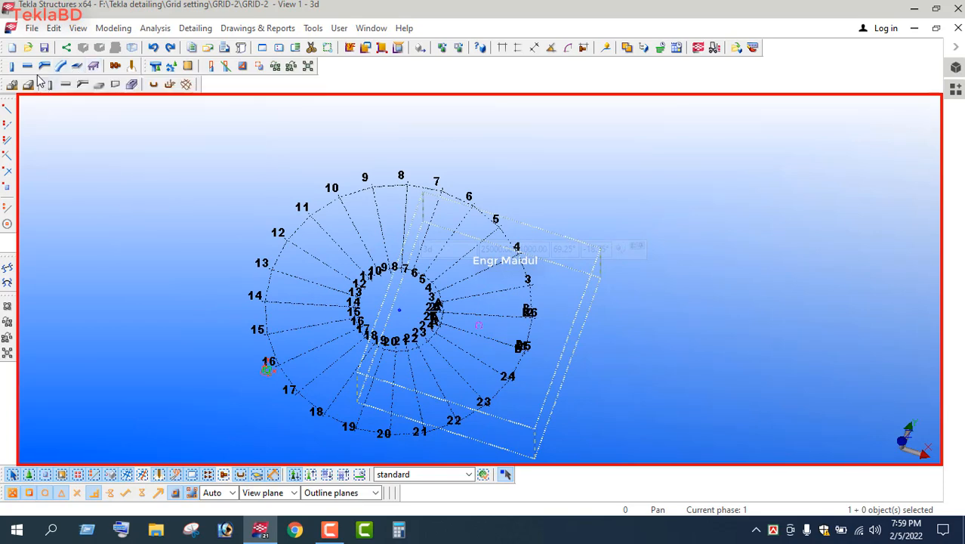
Save the GRID-2 model and open the Grid setting-1 model.
left_click(12, 48)
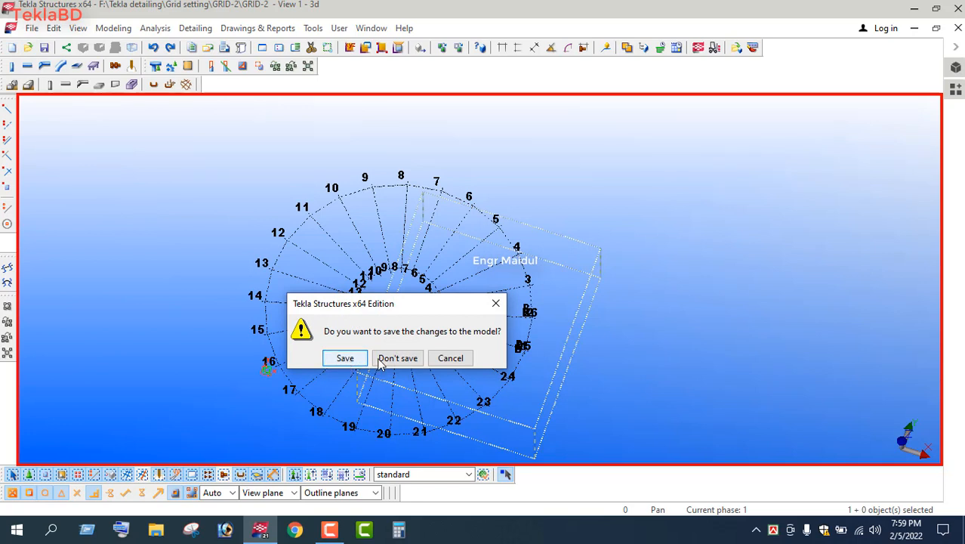
left_click(463, 359)
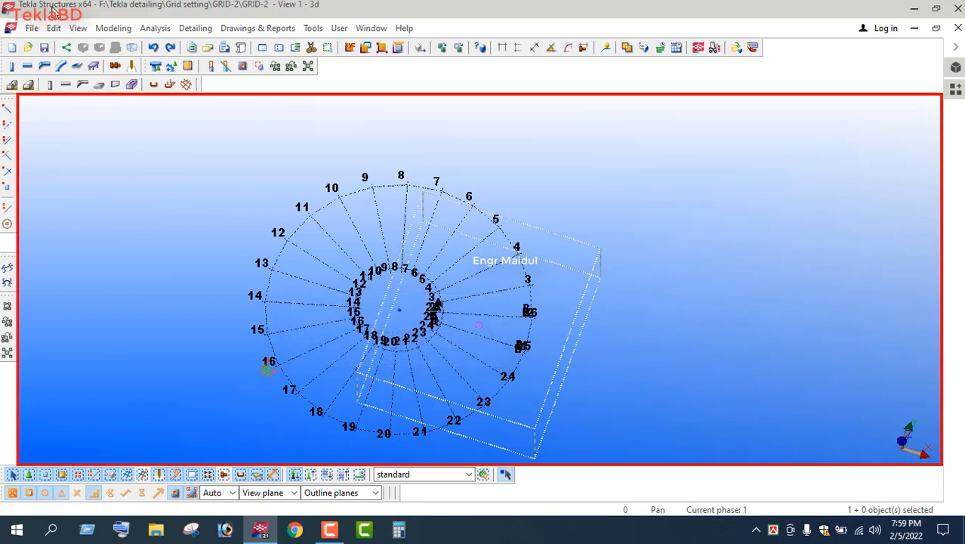
left_click(44, 48)
left_click(28, 49)
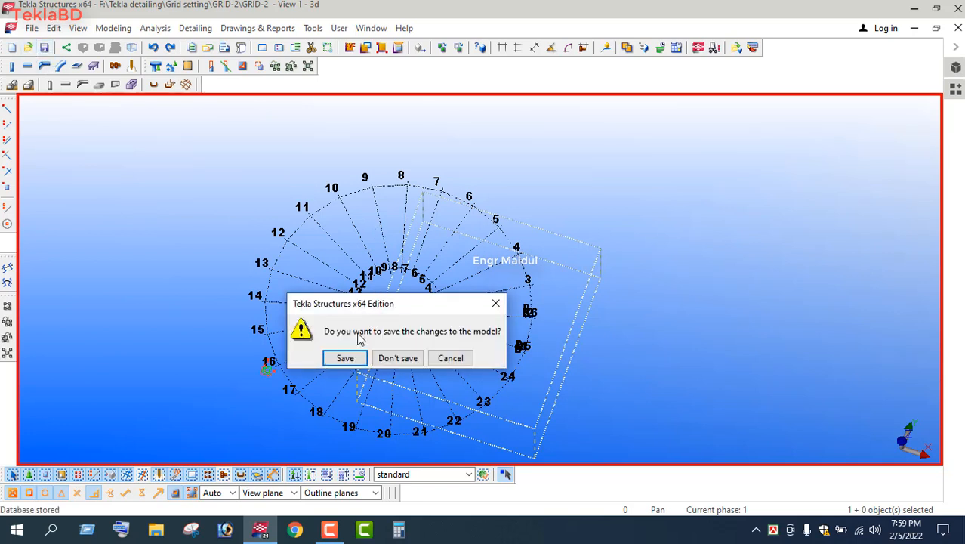
left_click(344, 360)
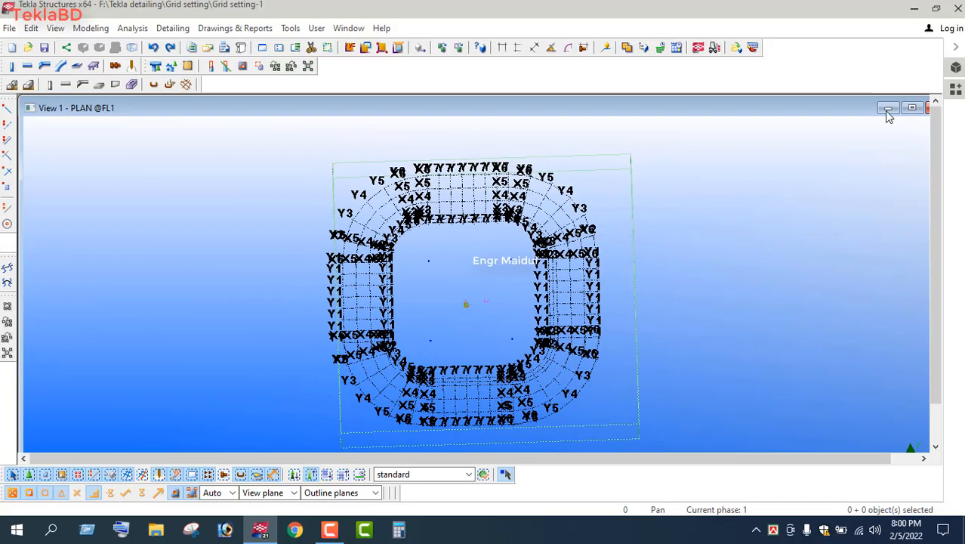
left_click(914, 109)
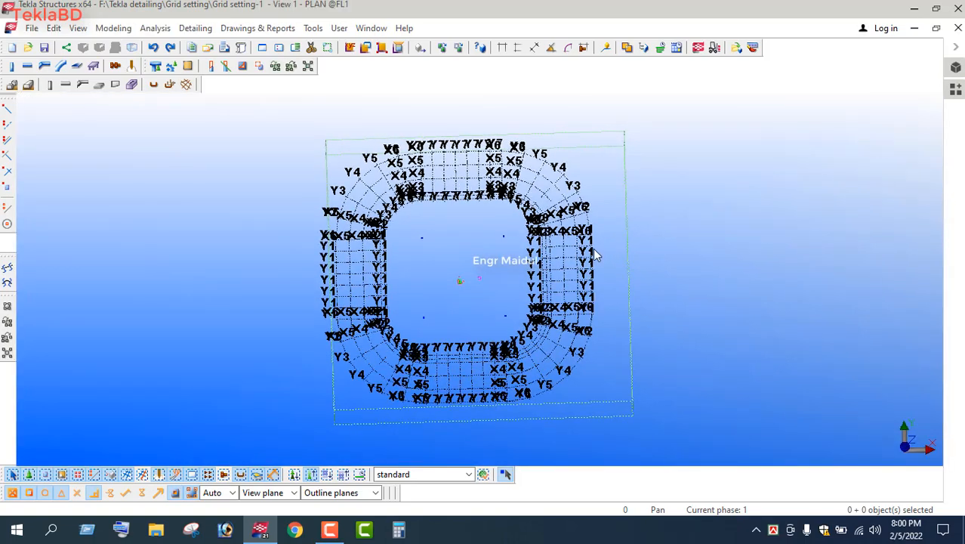
scroll(430, 281, "up", 3)
scroll(429, 281, "down", 3)
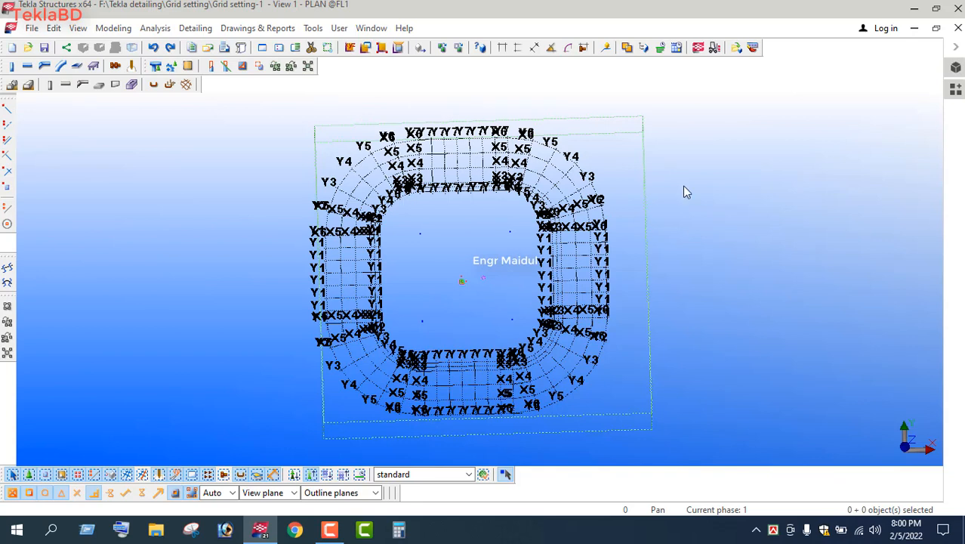
left_click(916, 10)
left_click(330, 528)
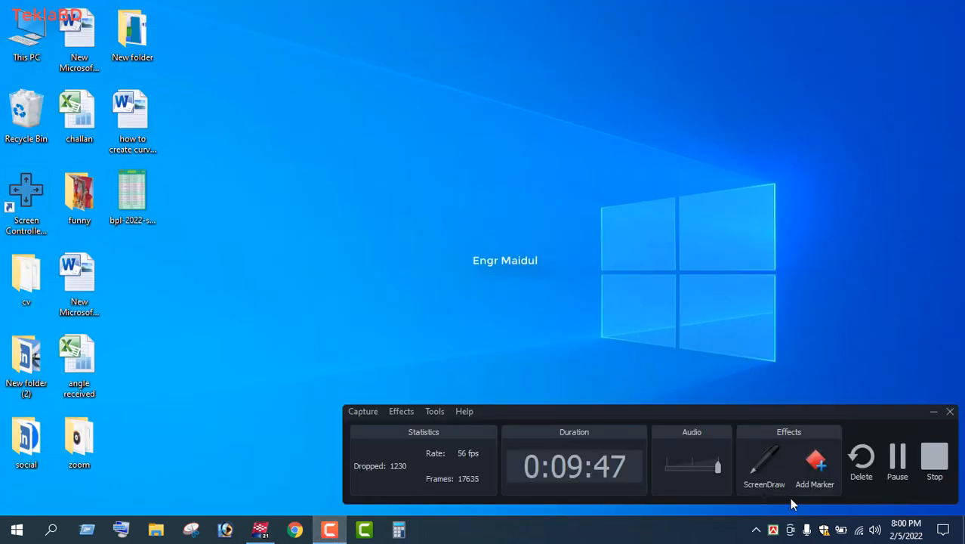